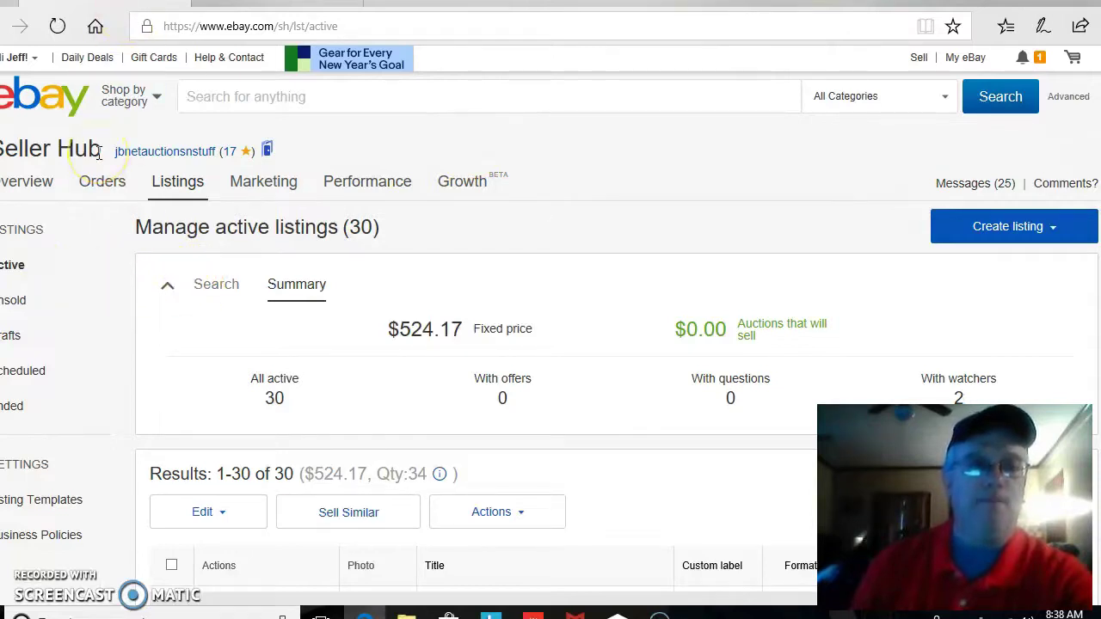
Review the active listings from the summary figures down to the end of the results table.
mouse_move(179, 182)
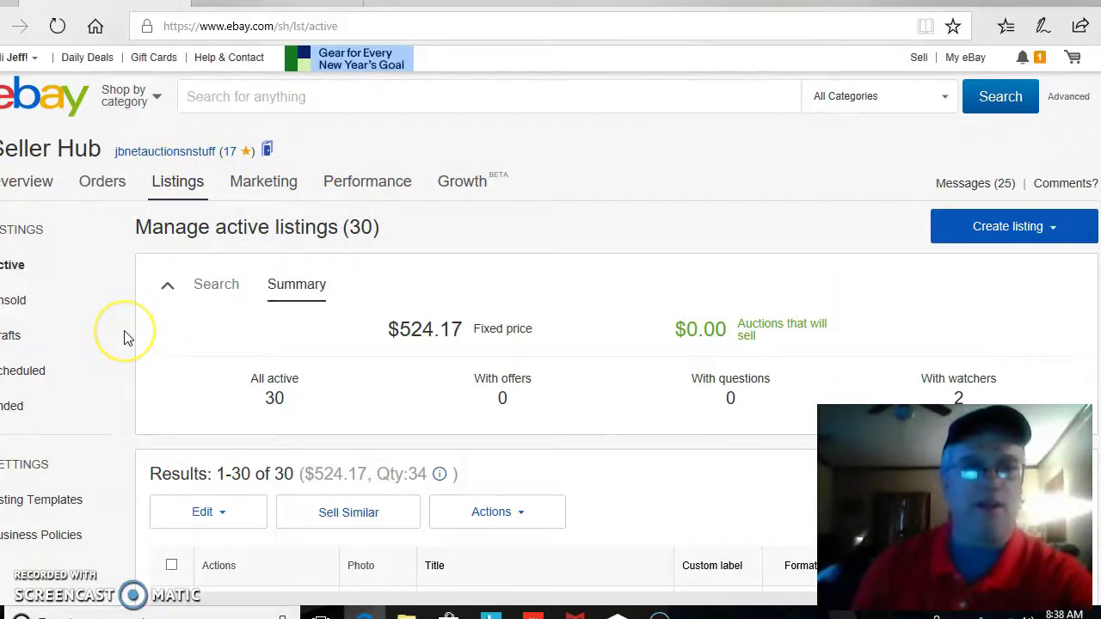
scroll(126, 339, down, 1)
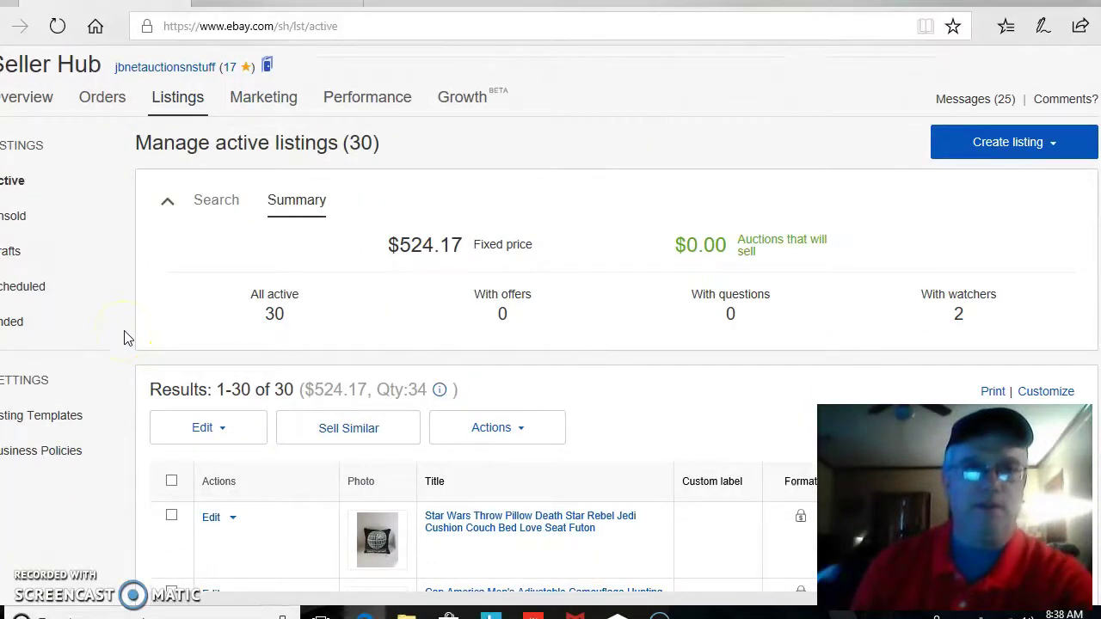
scroll(126, 339, down, 3)
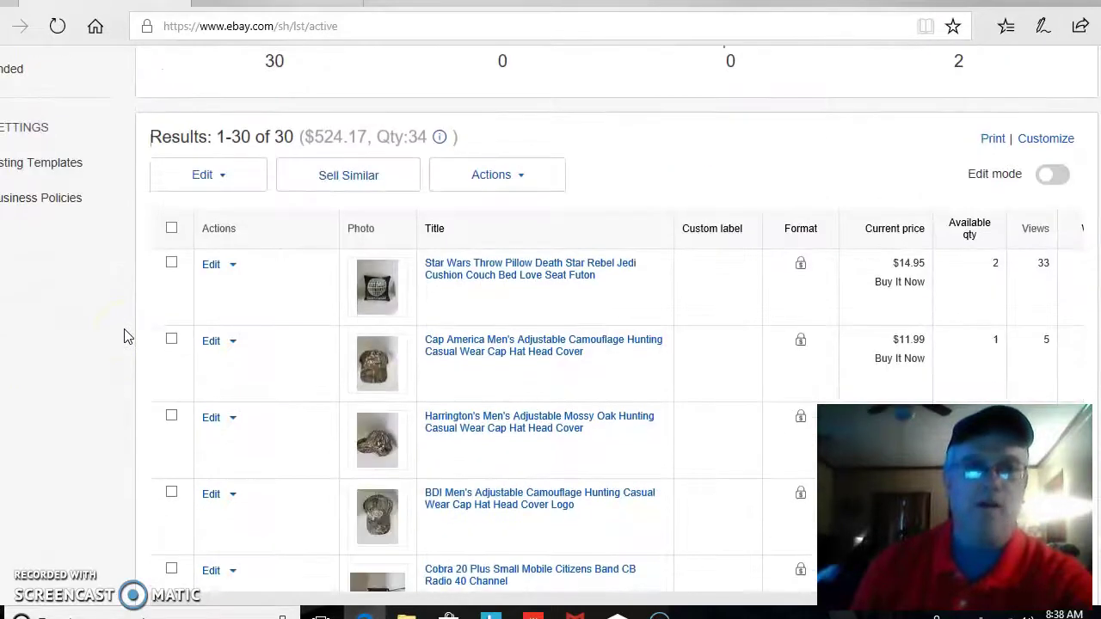
scroll(126, 339, up, 2)
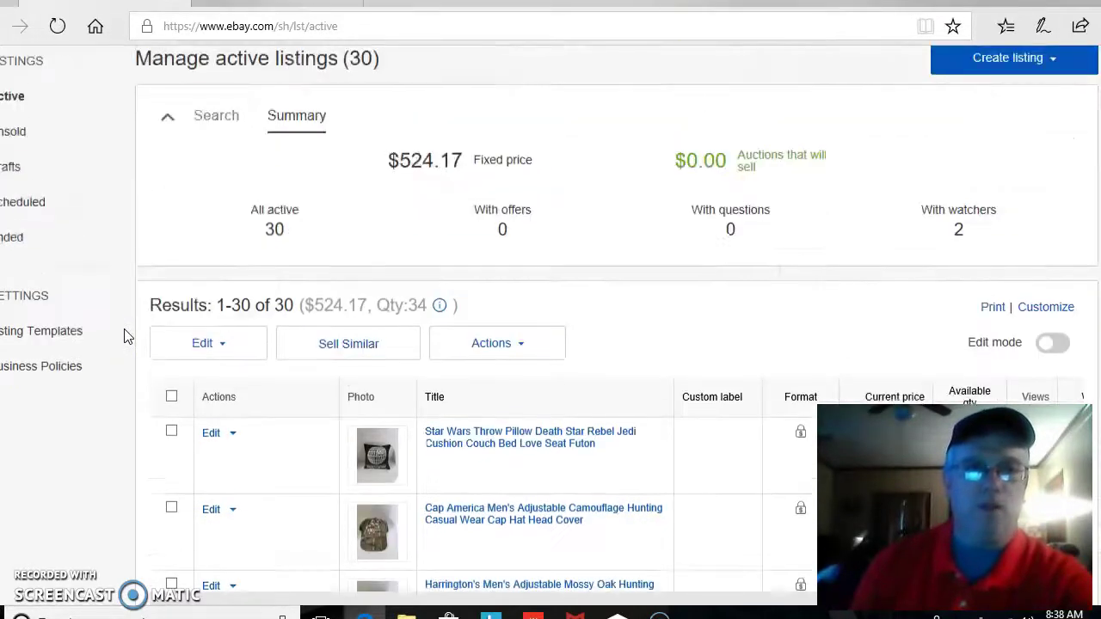
scroll(127, 336, down, 3)
scroll(127, 332, up, 2)
scroll(127, 332, up, 1)
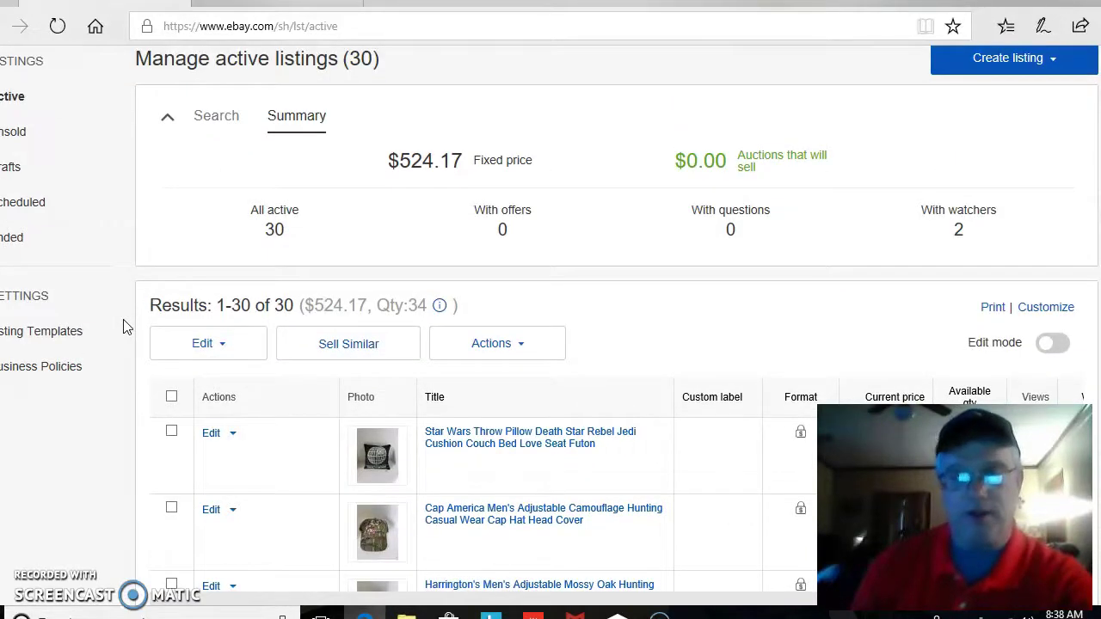
scroll(126, 327, up, 2)
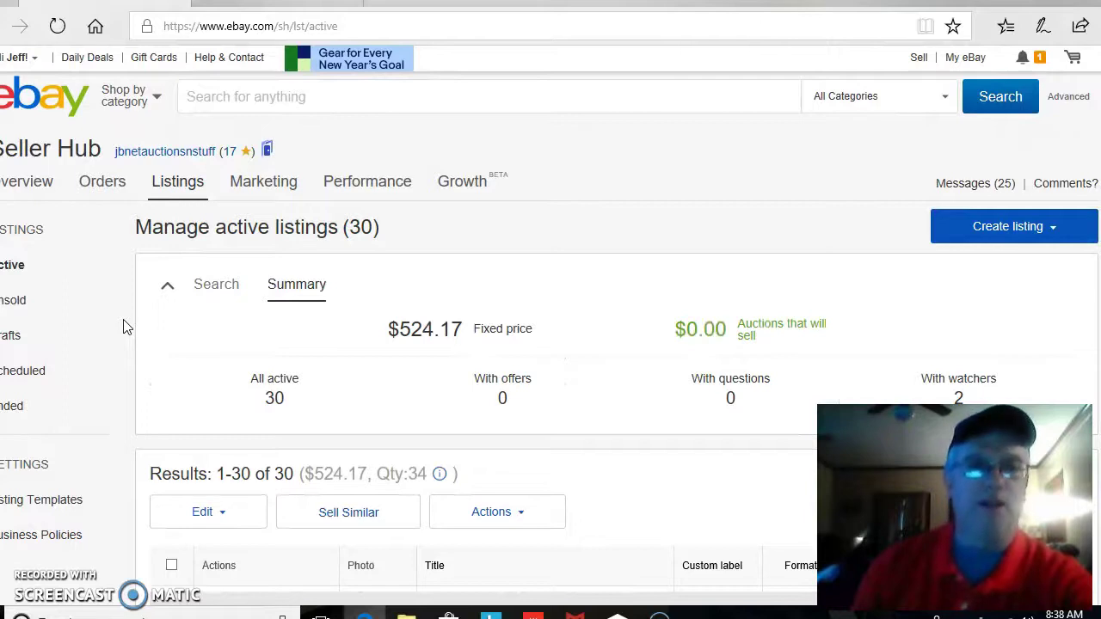
scroll(127, 327, down, 1)
scroll(126, 327, down, 4)
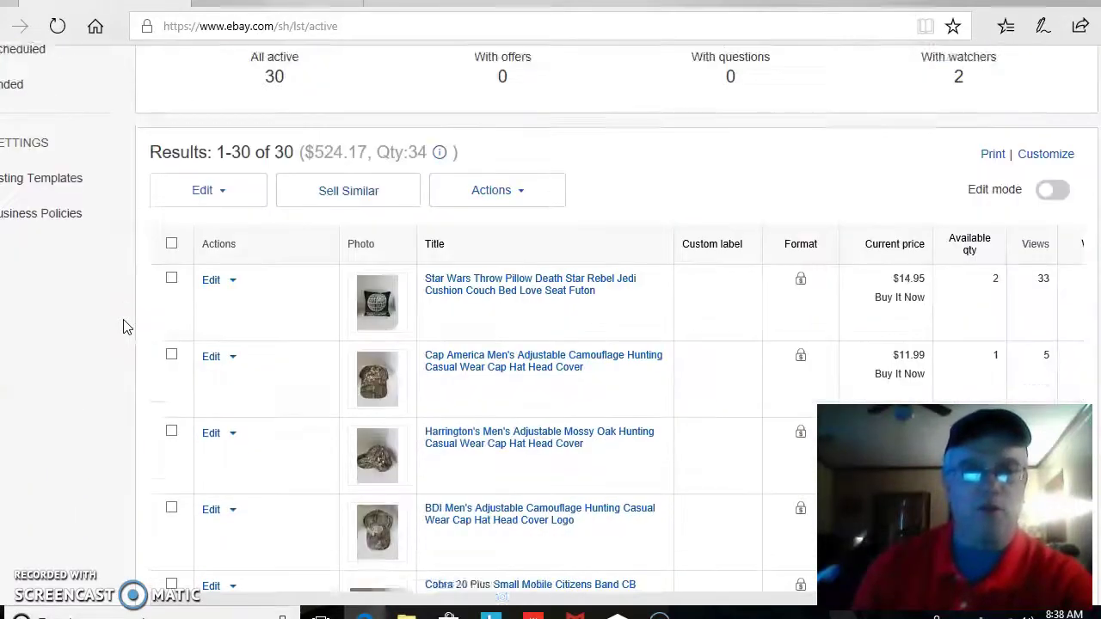
scroll(126, 327, up, 2)
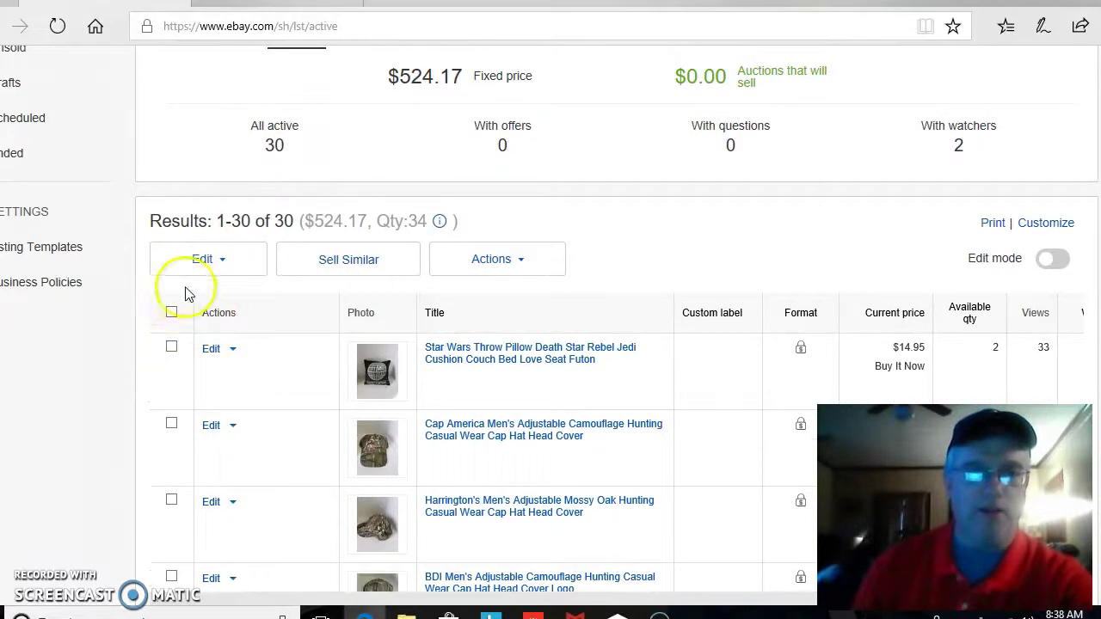
scroll(211, 325, down, 2)
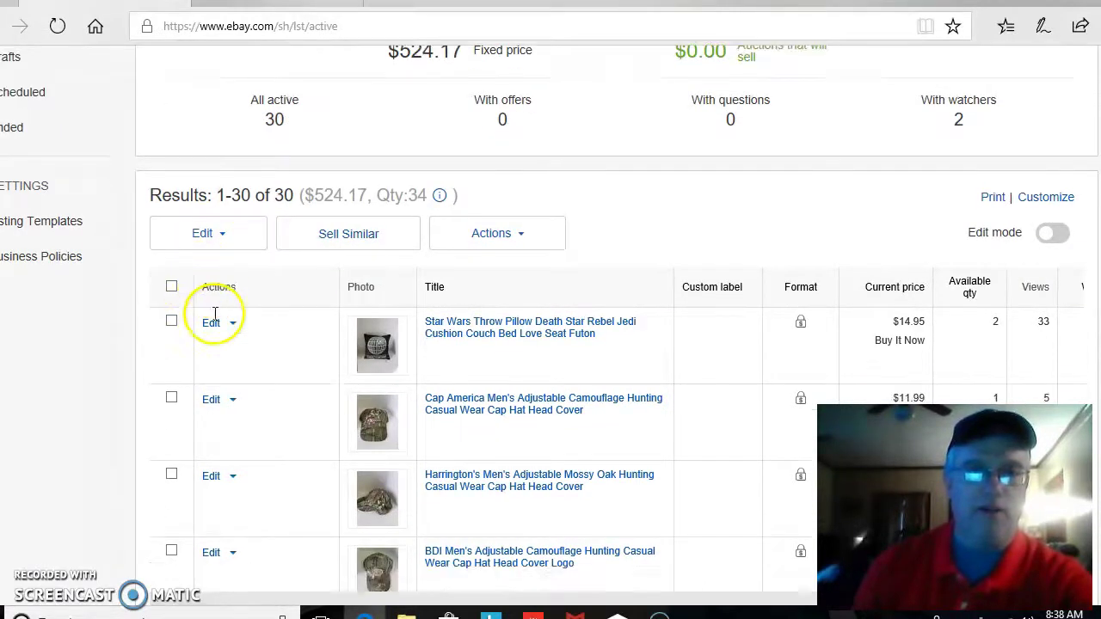
scroll(213, 317, down, 11)
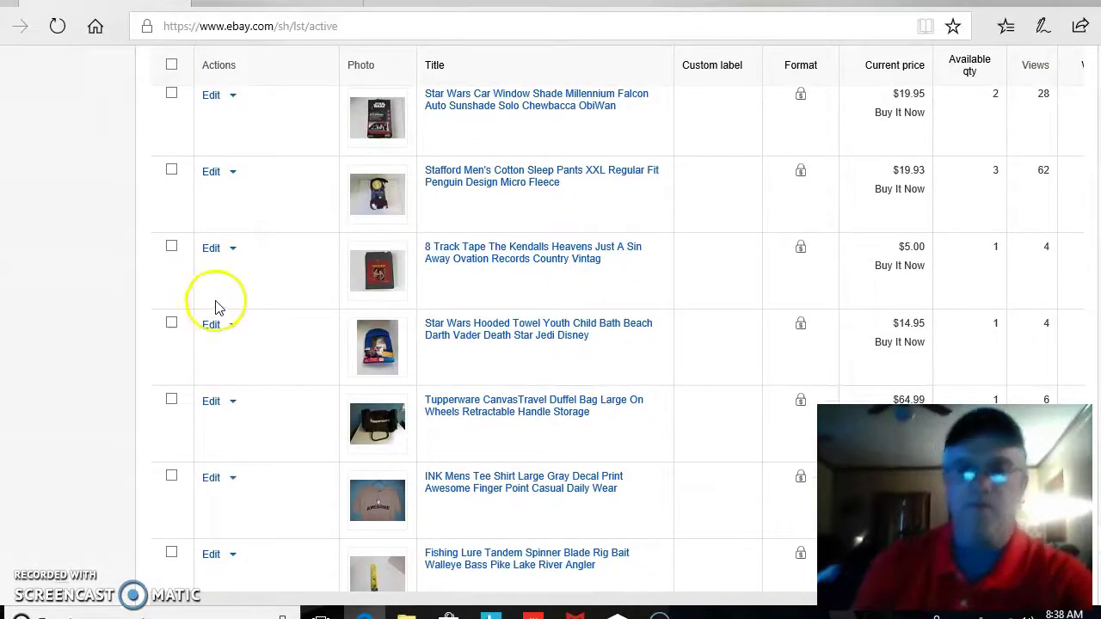
scroll(570, 226, down, 15)
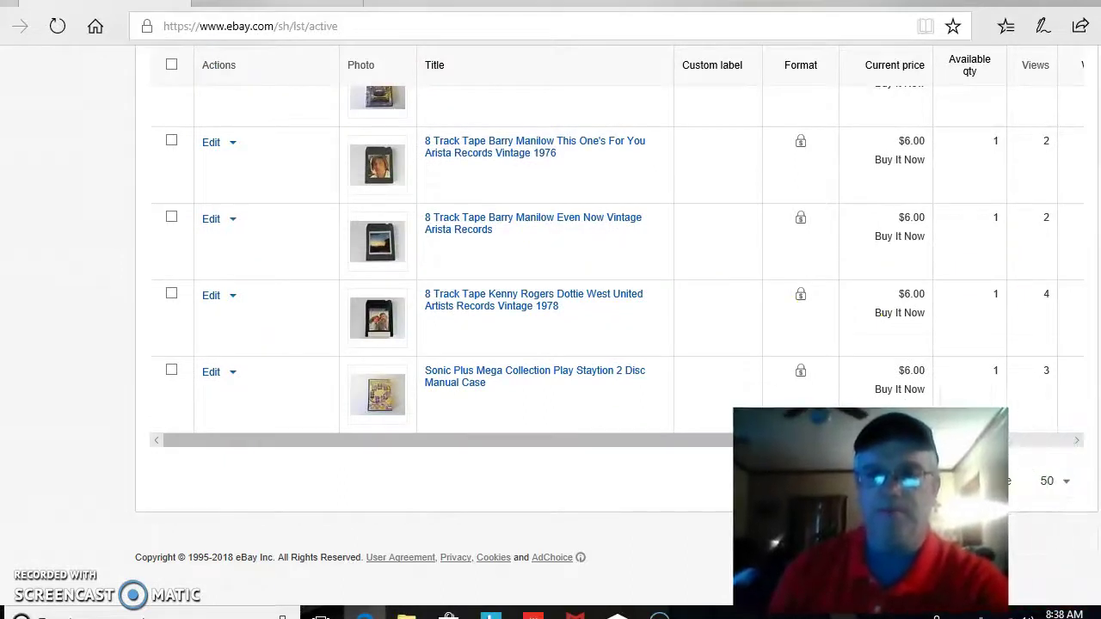
Examine the items-per-page choices for the active listings and look through the list again.
click(1070, 487)
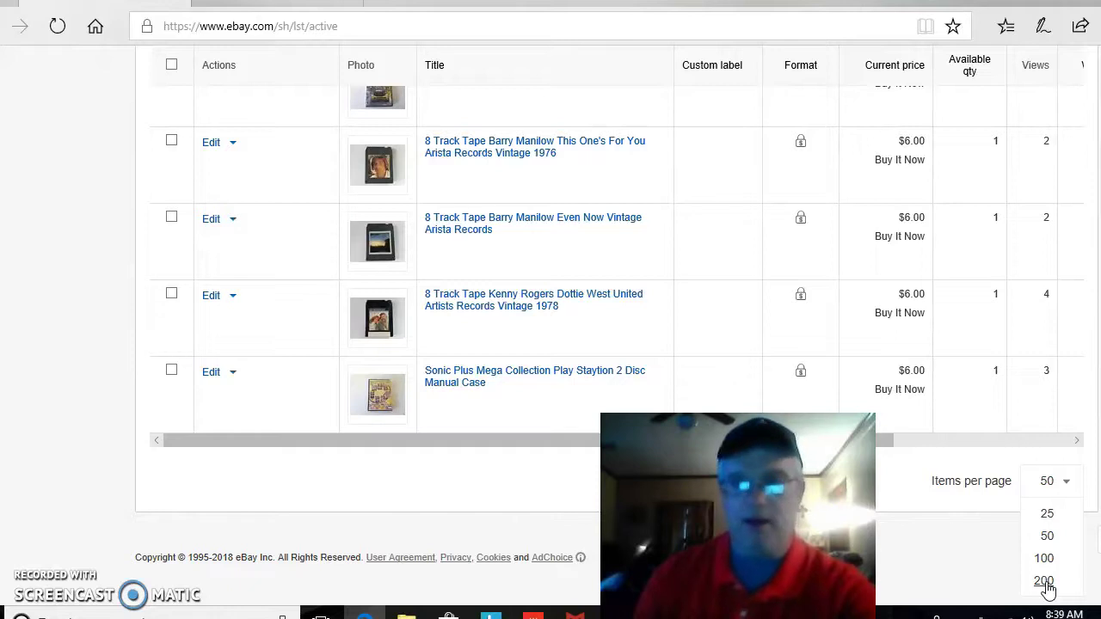
click(347, 231)
scroll(346, 231, up, 20)
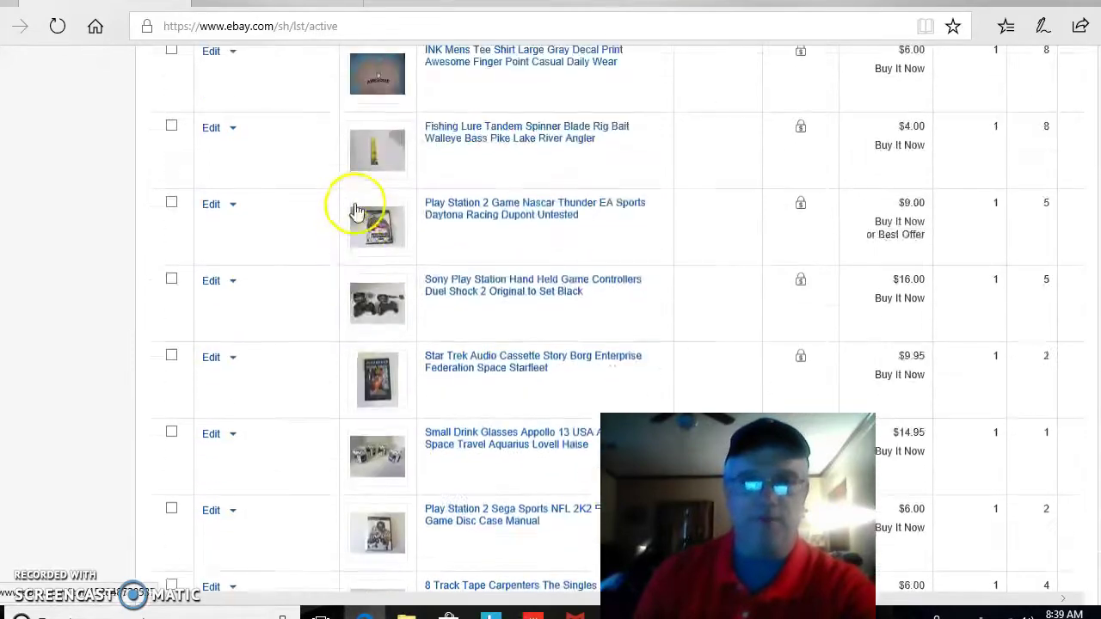
scroll(361, 199, up, 2)
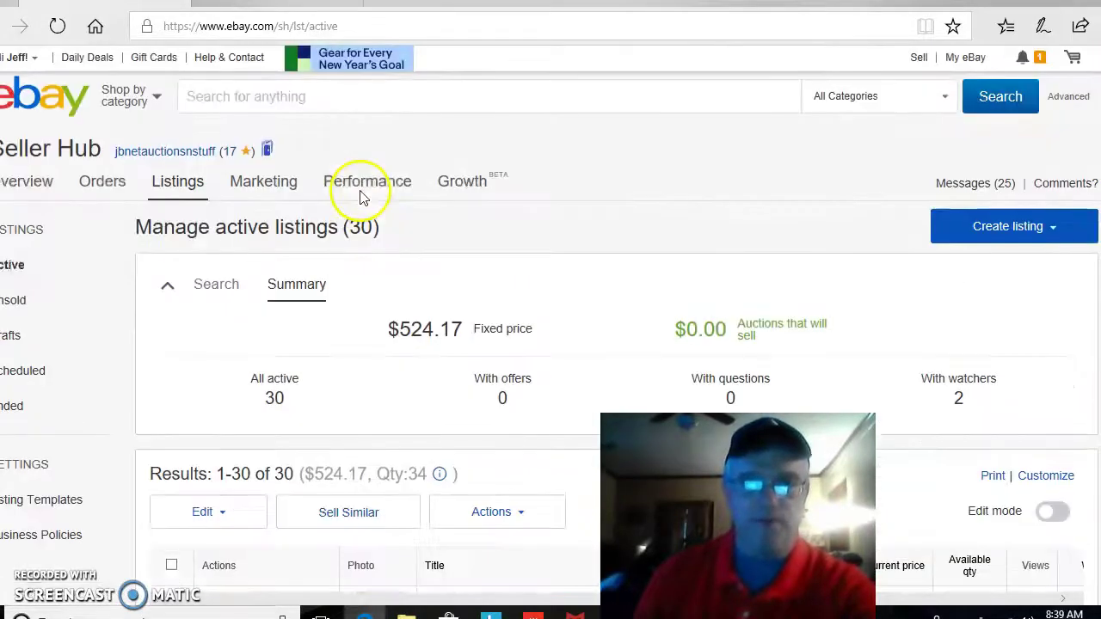
scroll(362, 198, down, 10)
scroll(361, 197, down, 15)
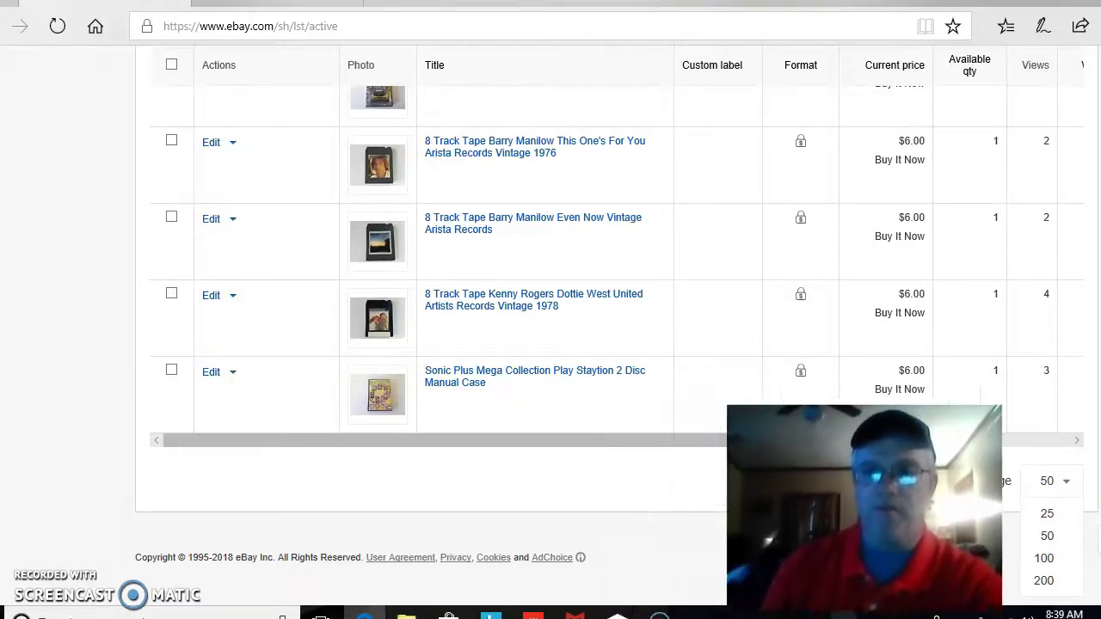
scroll(392, 215, up, 10)
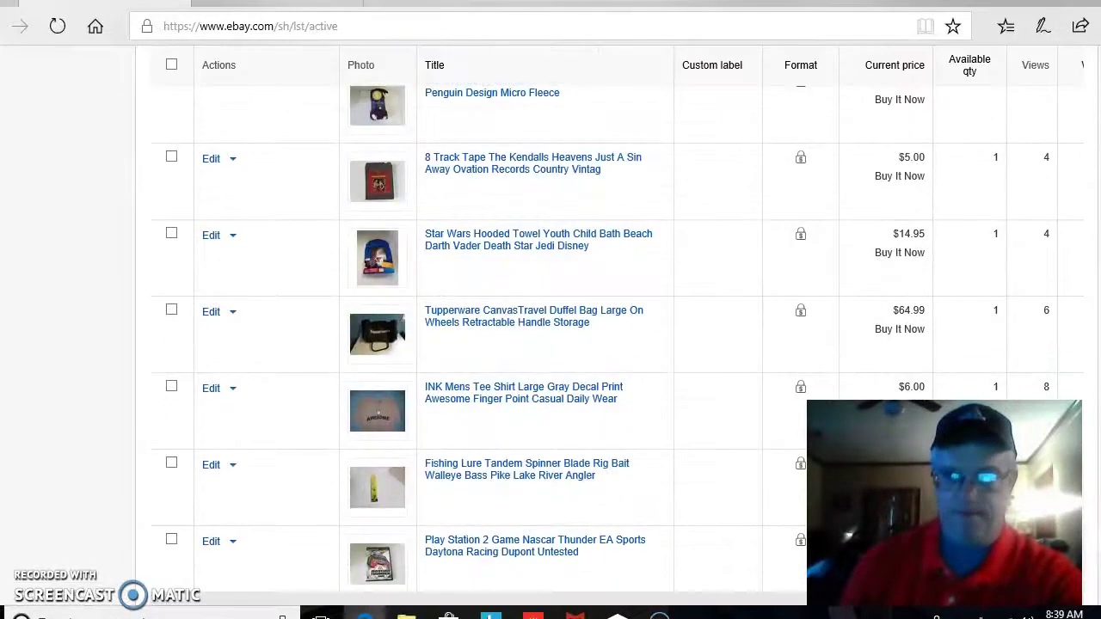
Select all active listings at once and open the selected ones for bulk editing.
scroll(307, 405, up, 10)
scroll(307, 405, down, 3)
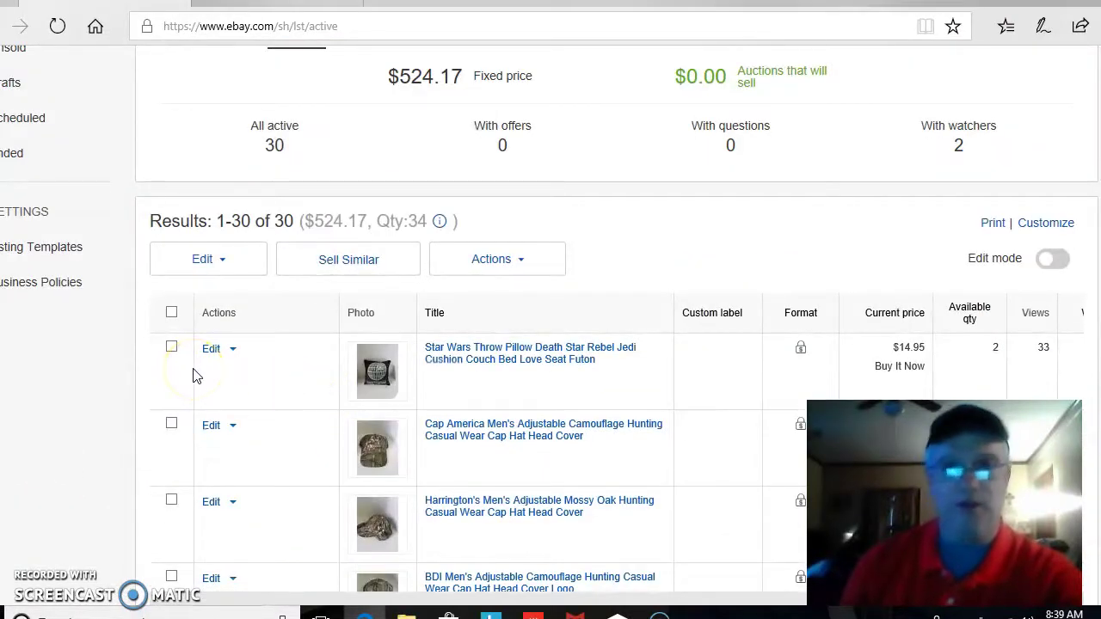
click(171, 312)
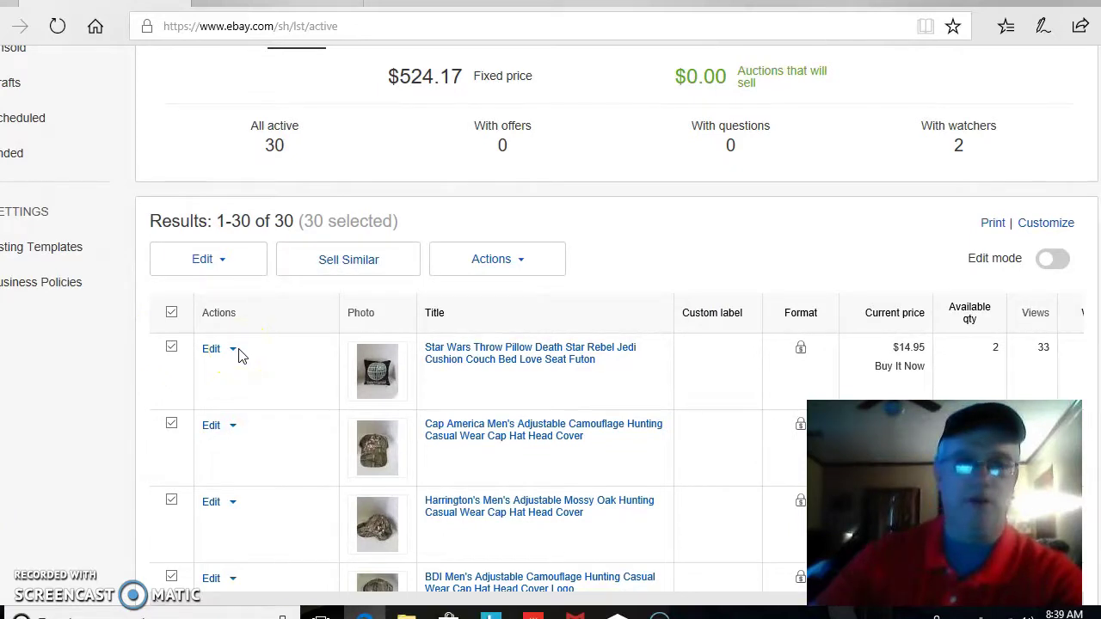
click(307, 277)
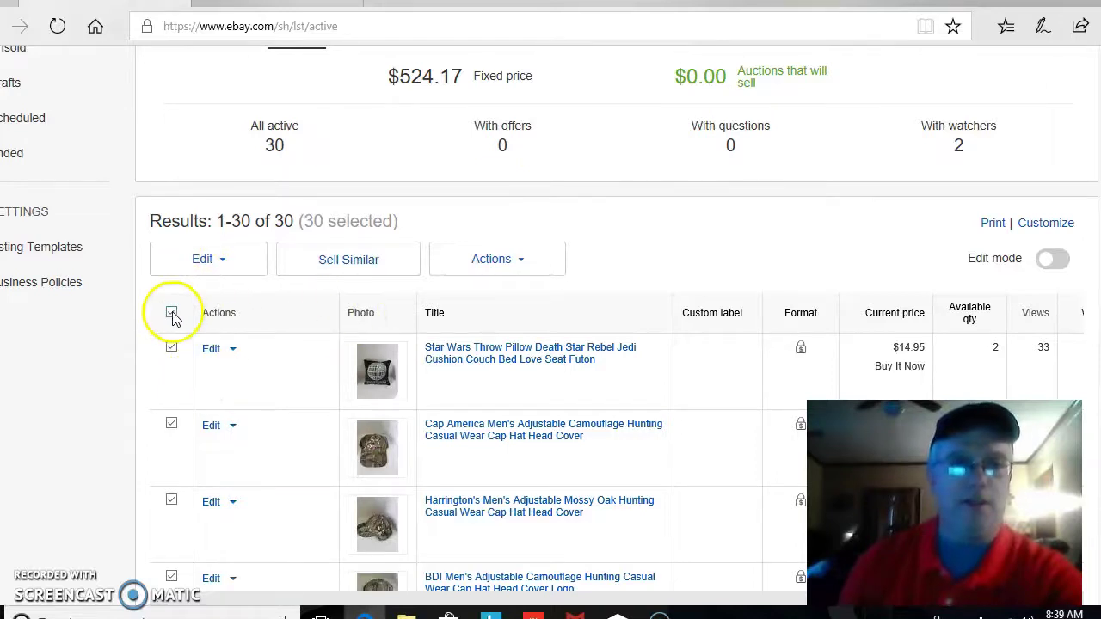
scroll(178, 362, down, 5)
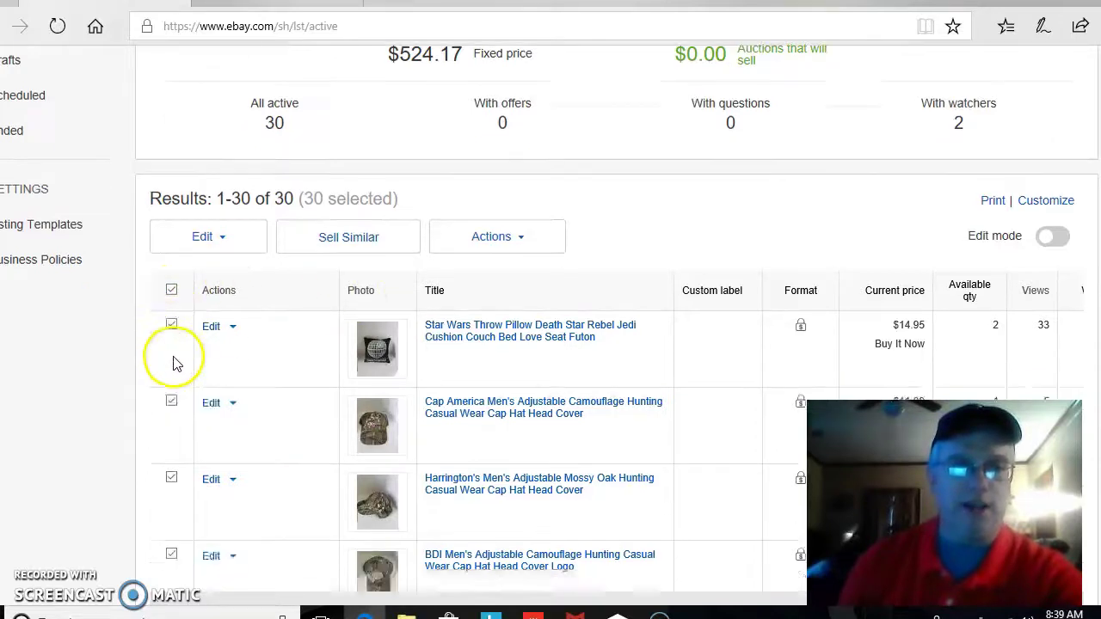
scroll(178, 362, up, 10)
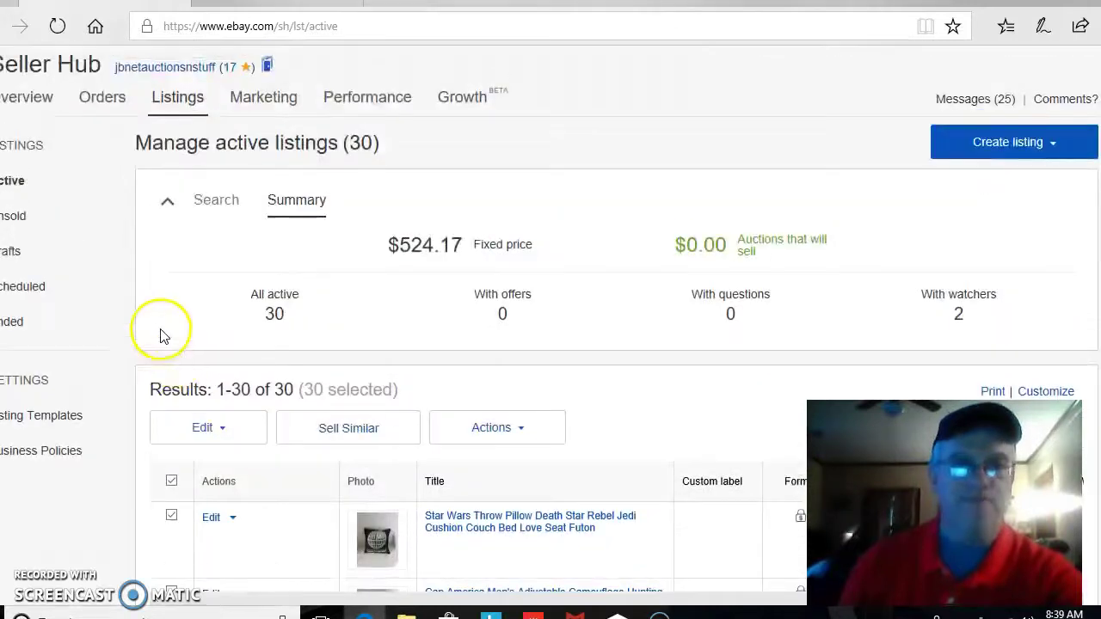
scroll(344, 310, down, 2)
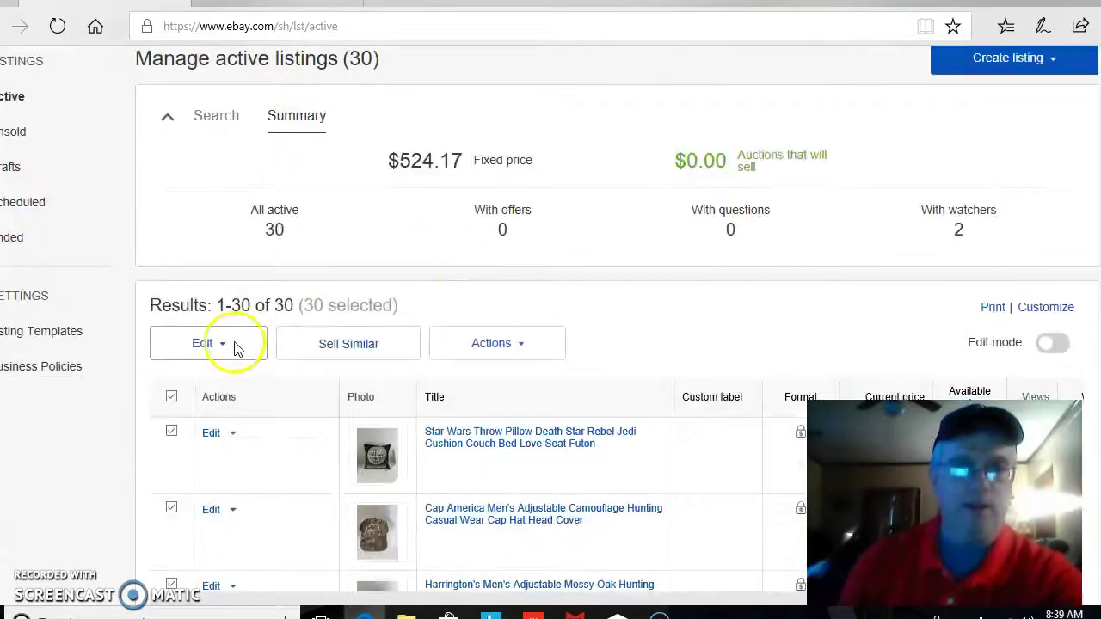
click(222, 347)
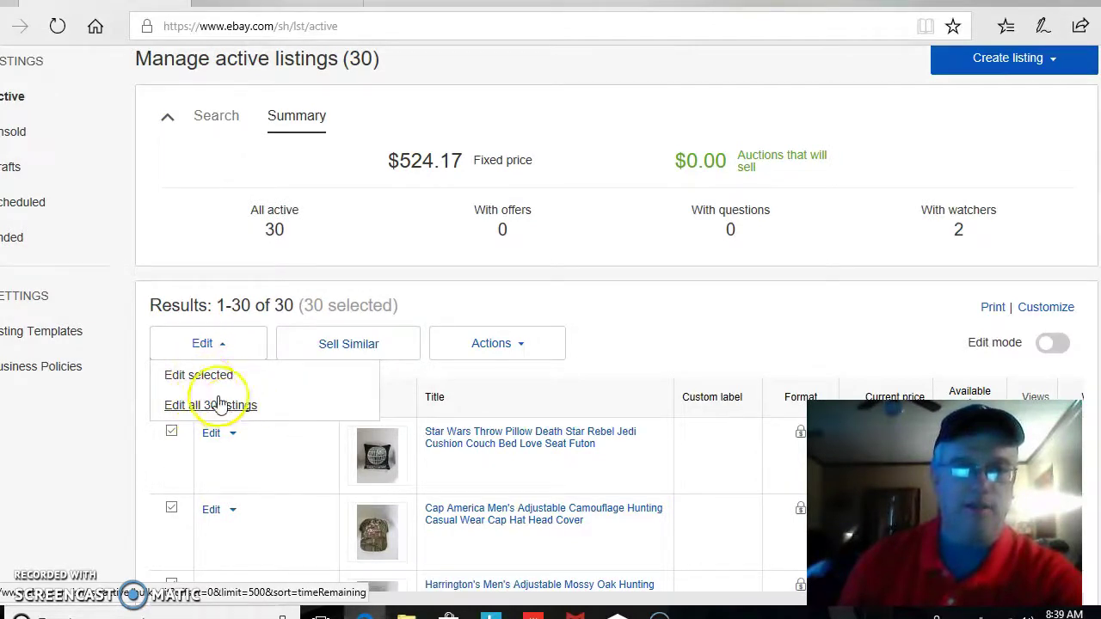
click(197, 379)
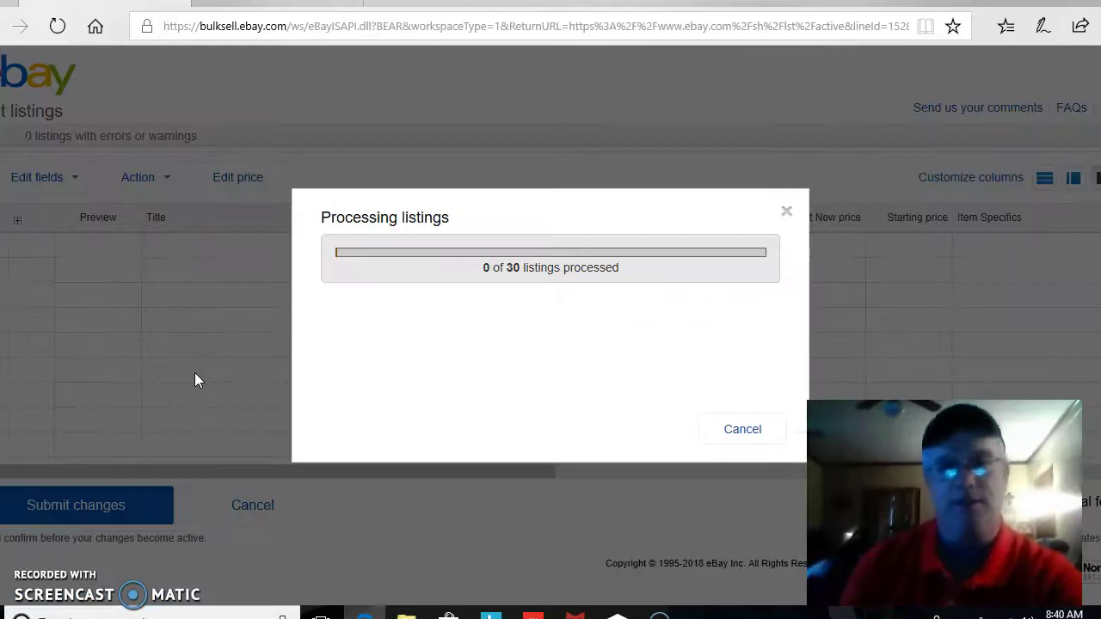
Look through the listings loaded in the bulk editor and select every row.
click(229, 321)
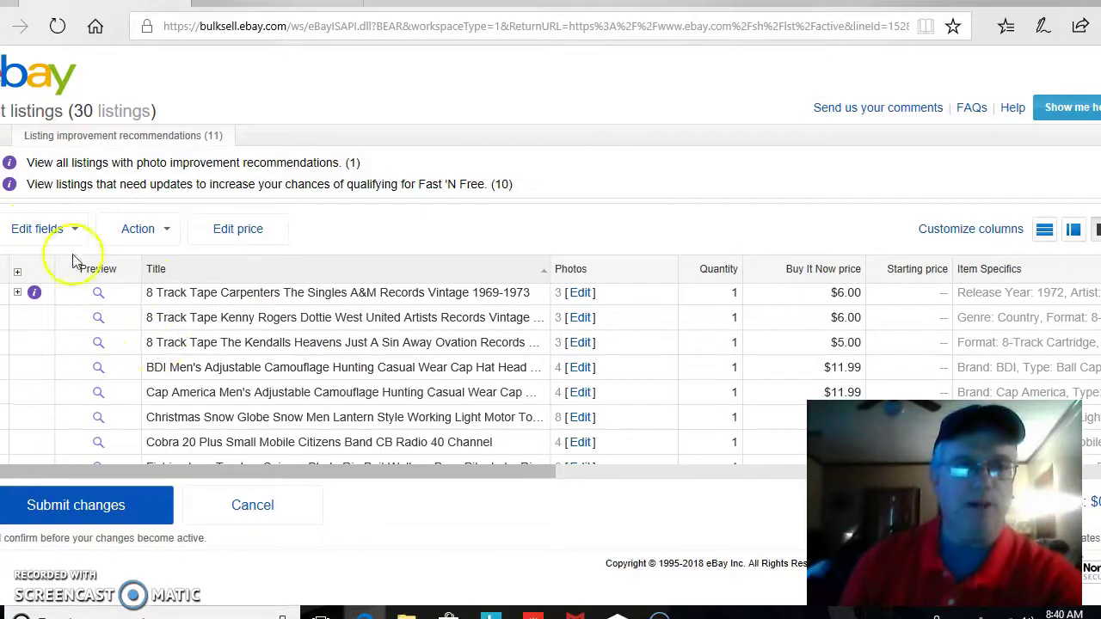
scroll(278, 329, down, 3)
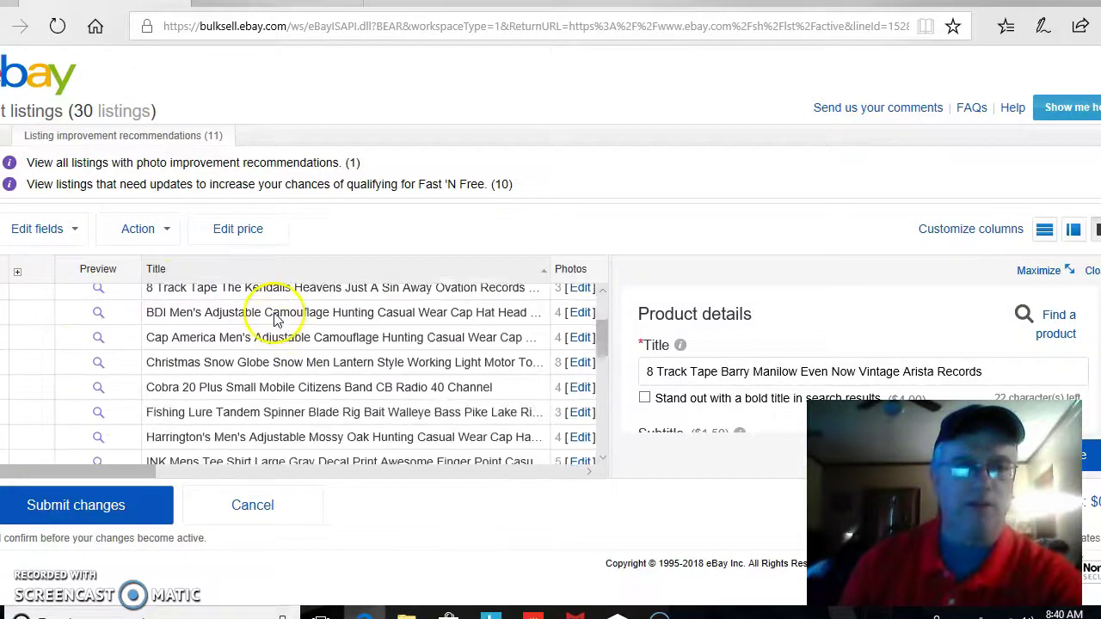
drag(602, 344, 602, 294)
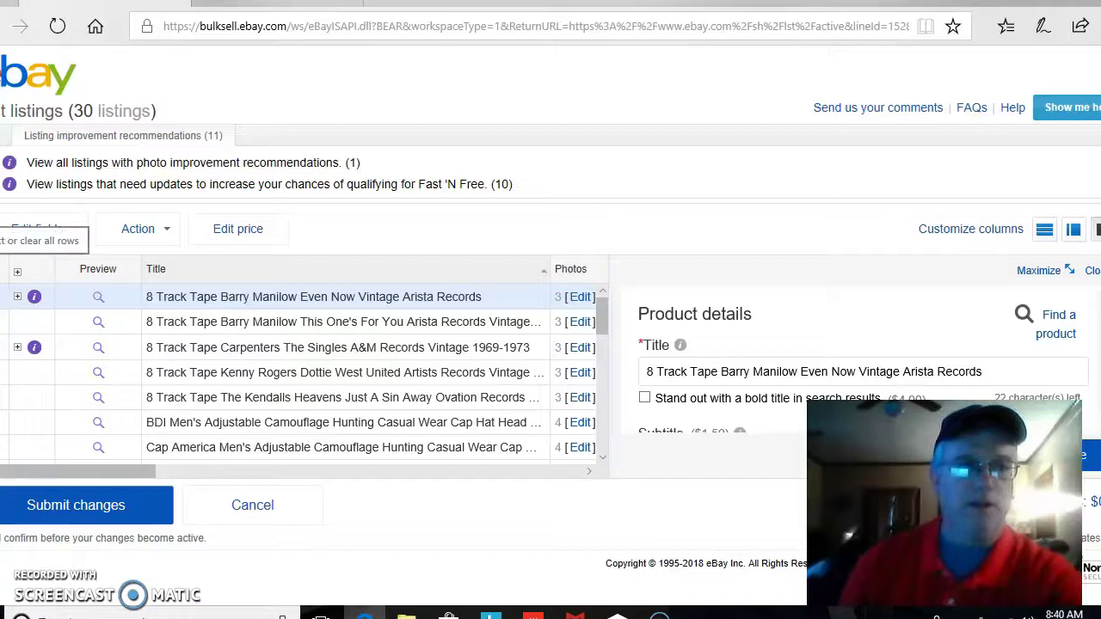
click(26, 299)
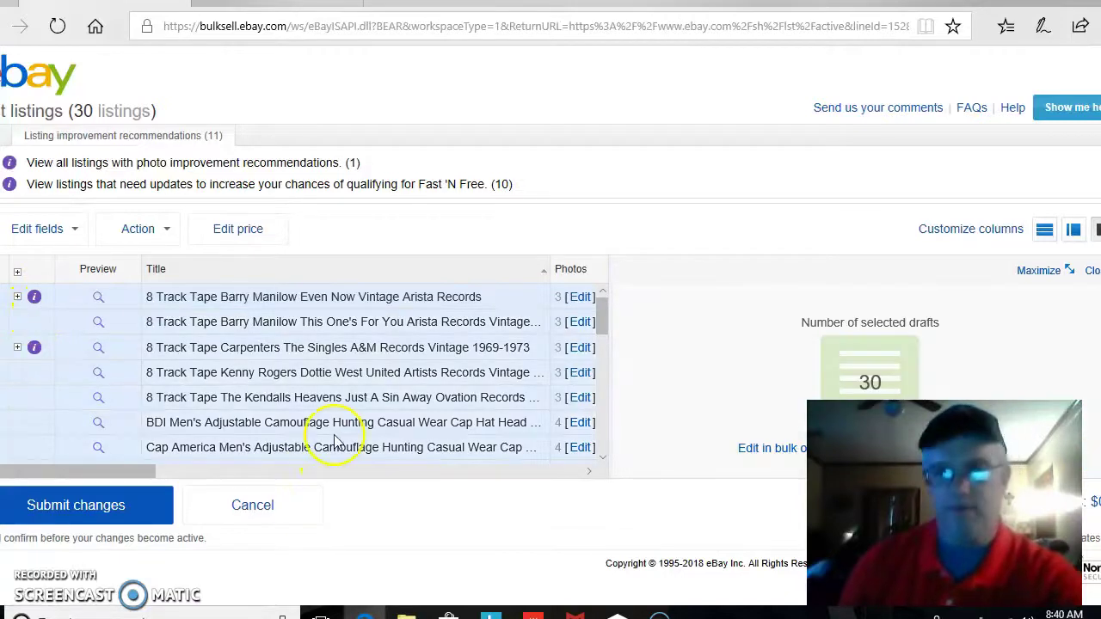
View the bulk domestic shipping settings for the selected listings and close them without saving.
click(76, 234)
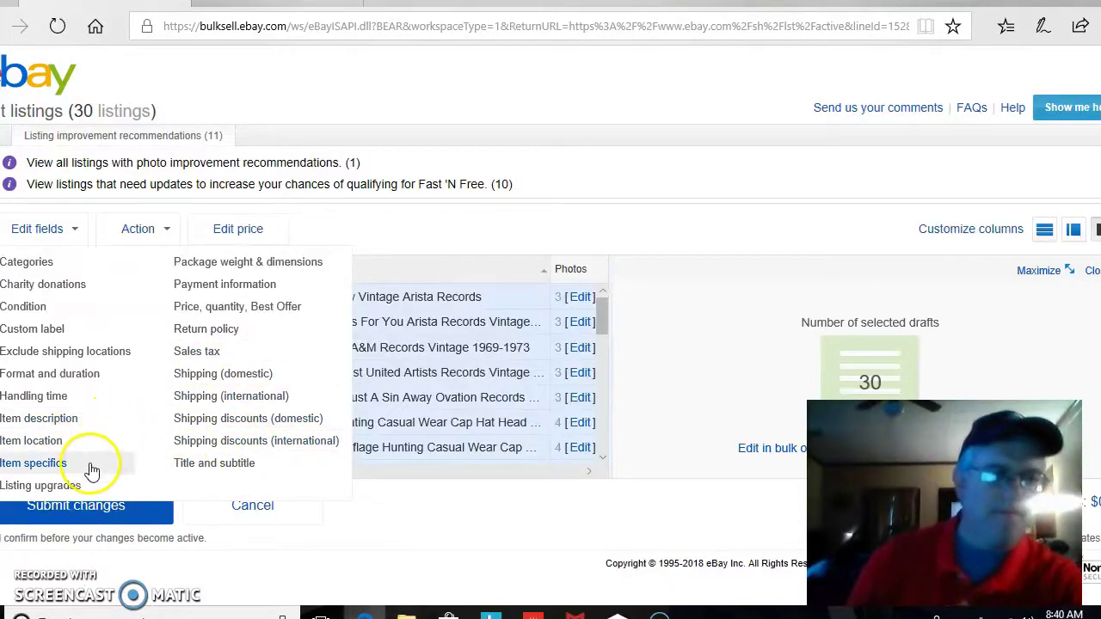
click(228, 378)
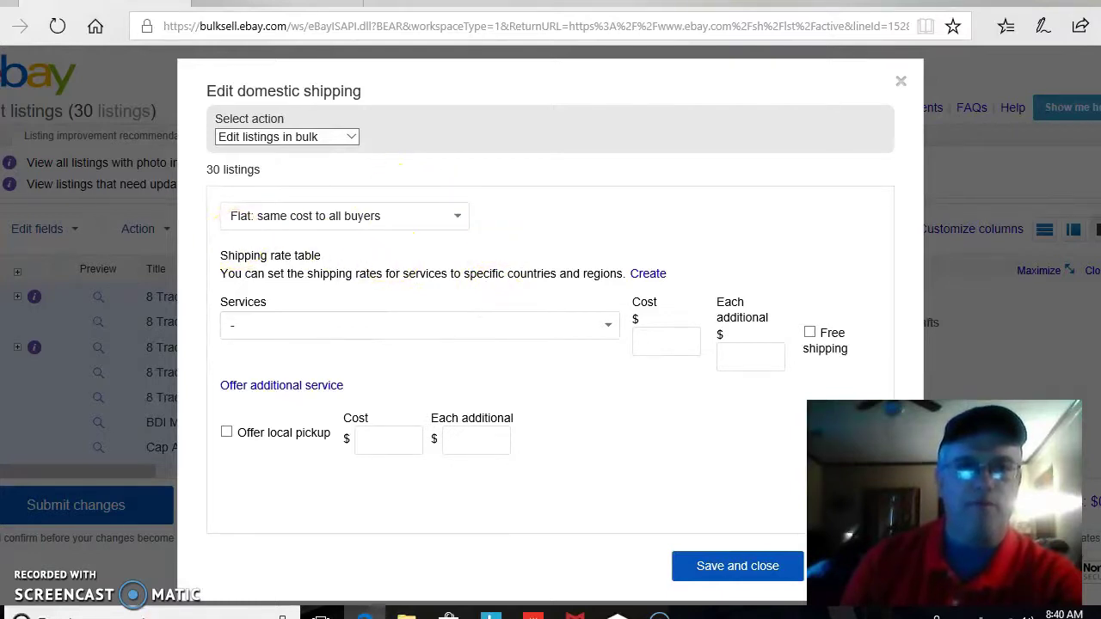
click(899, 83)
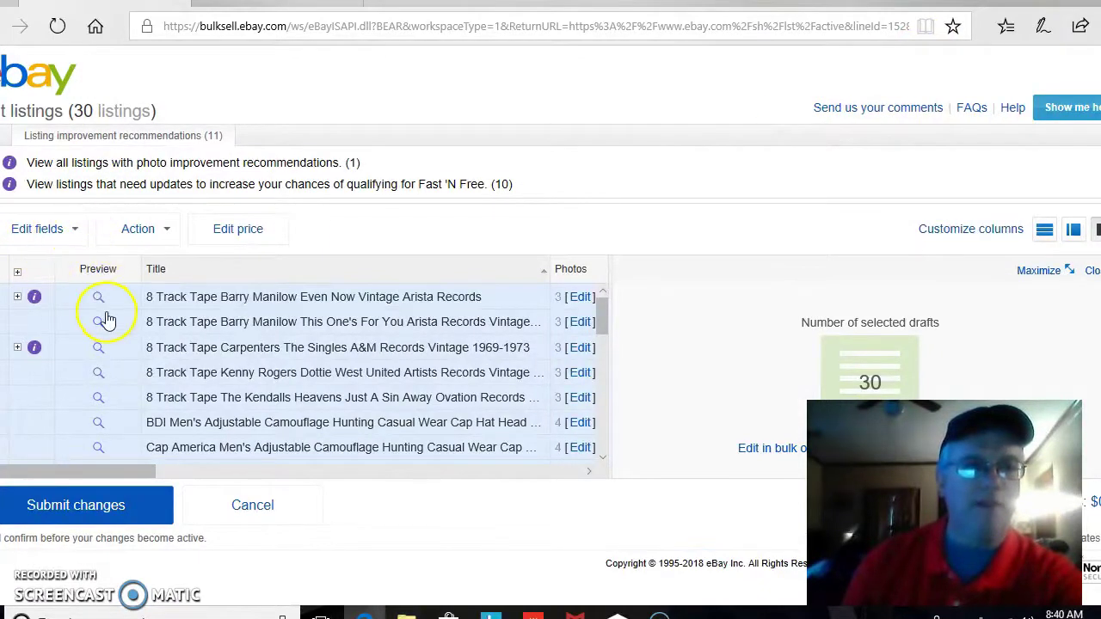
View the bulk return policy settings and the available return periods for the selected listings, and close them without saving.
click(79, 230)
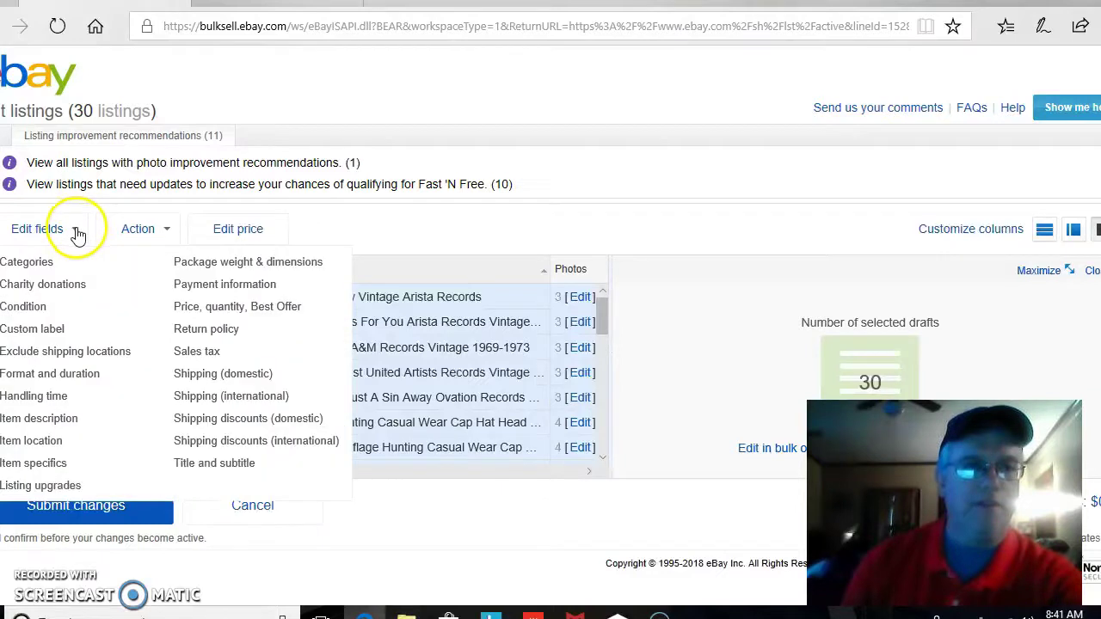
click(194, 331)
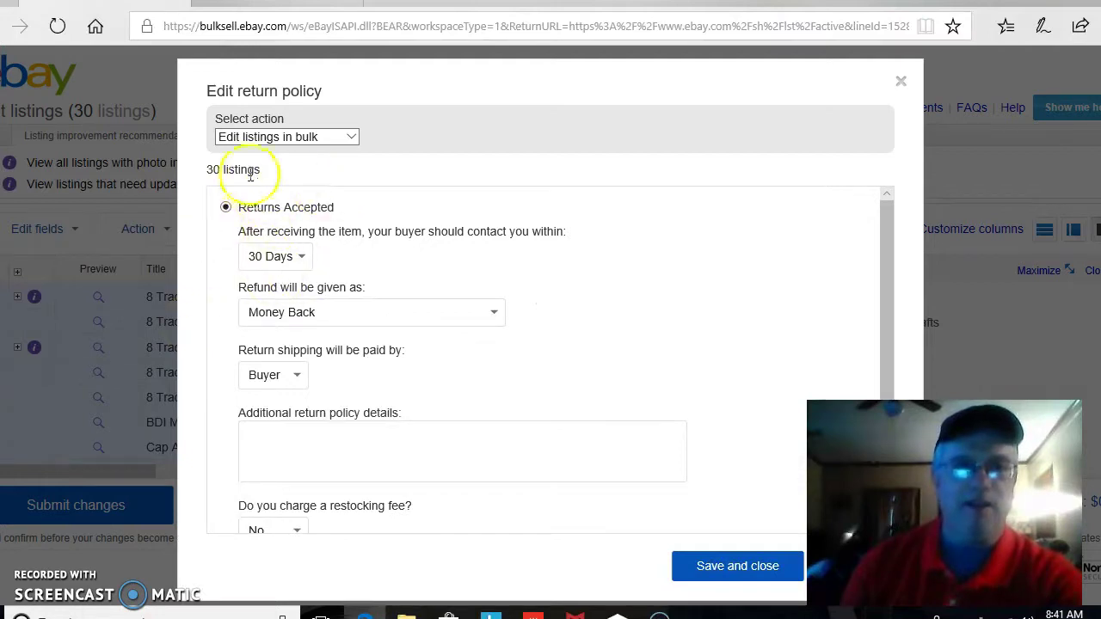
click(302, 260)
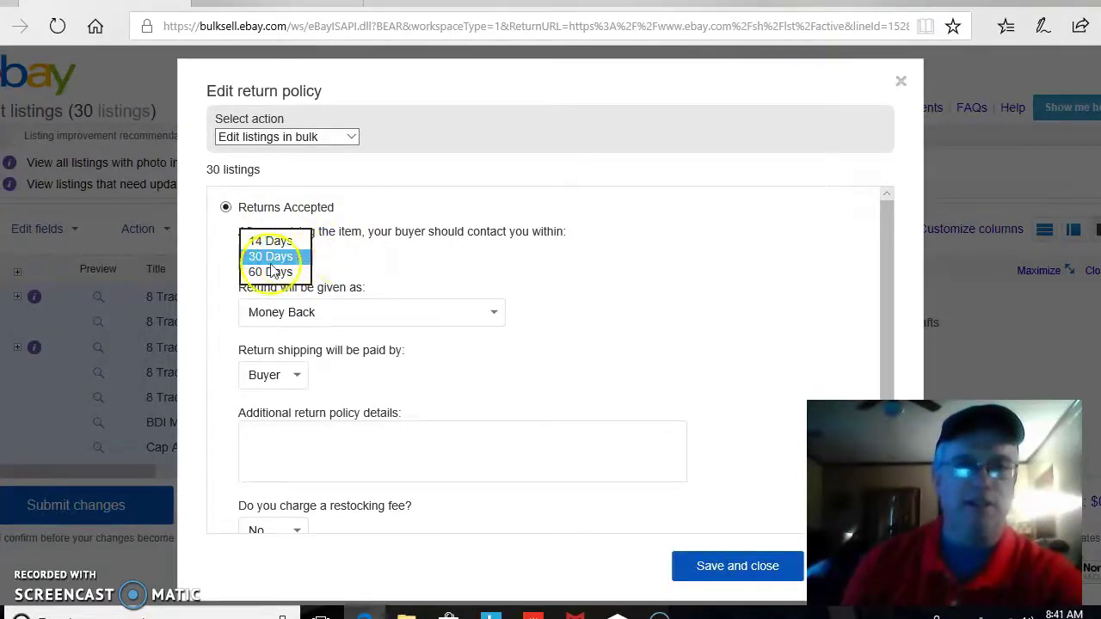
click(363, 264)
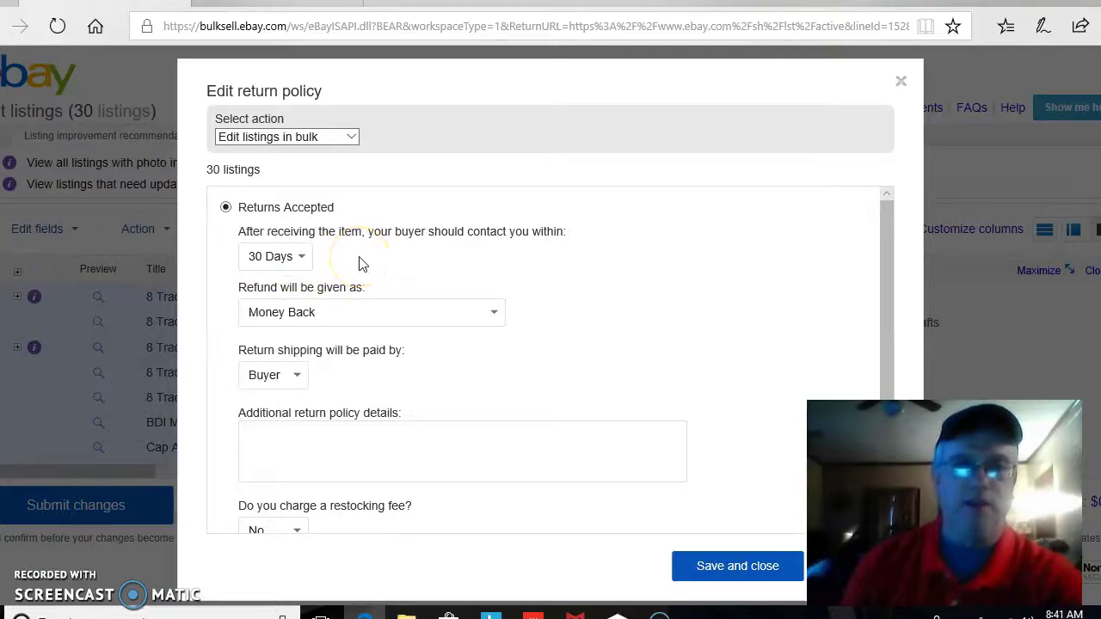
click(900, 85)
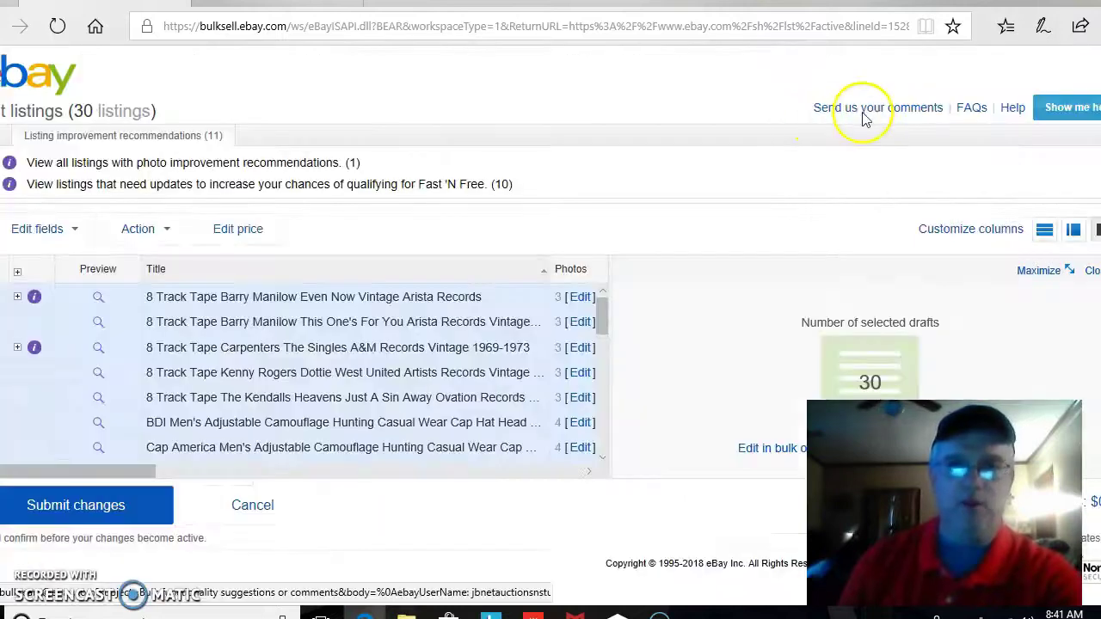